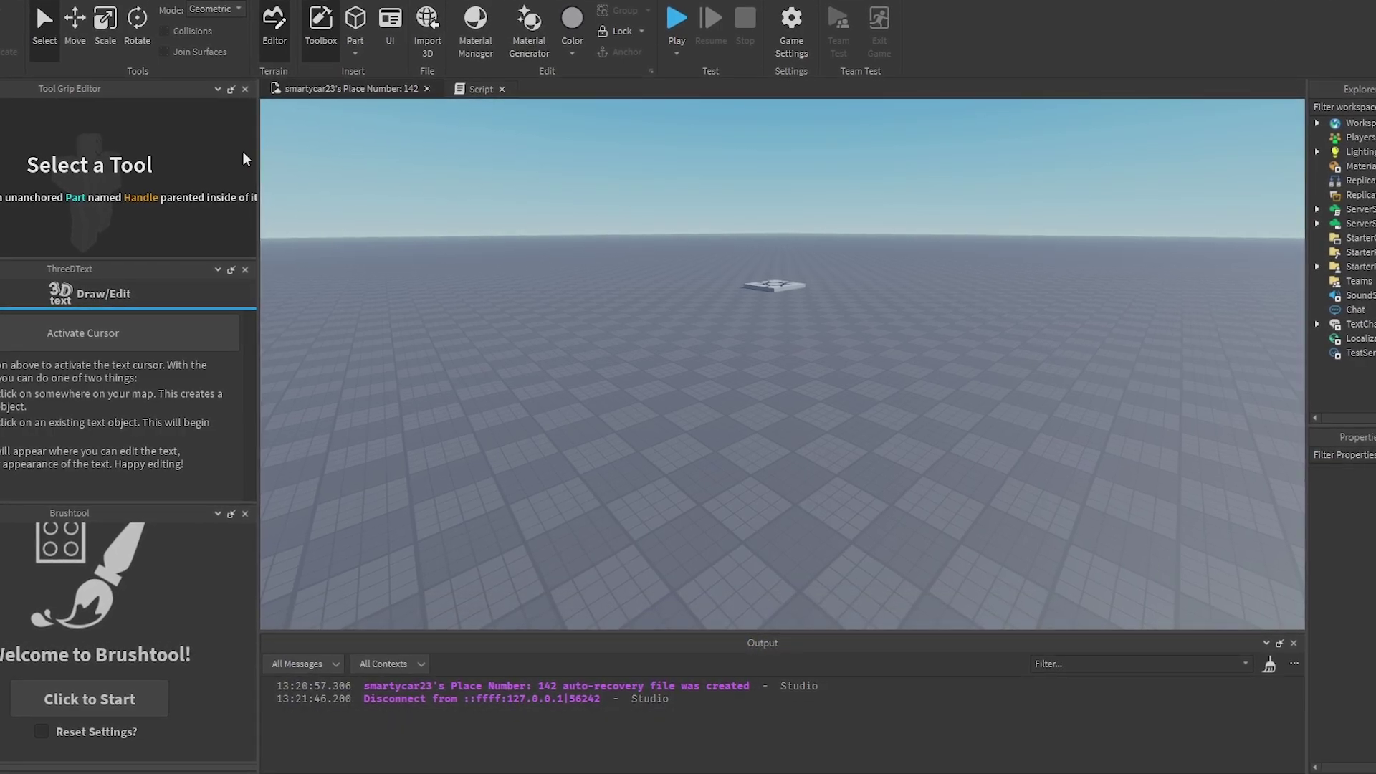
Step: Open the Customize Shortcuts window from the File menu's Advanced submenu
{"action": "left_click", "coordinate": [32, 51]}
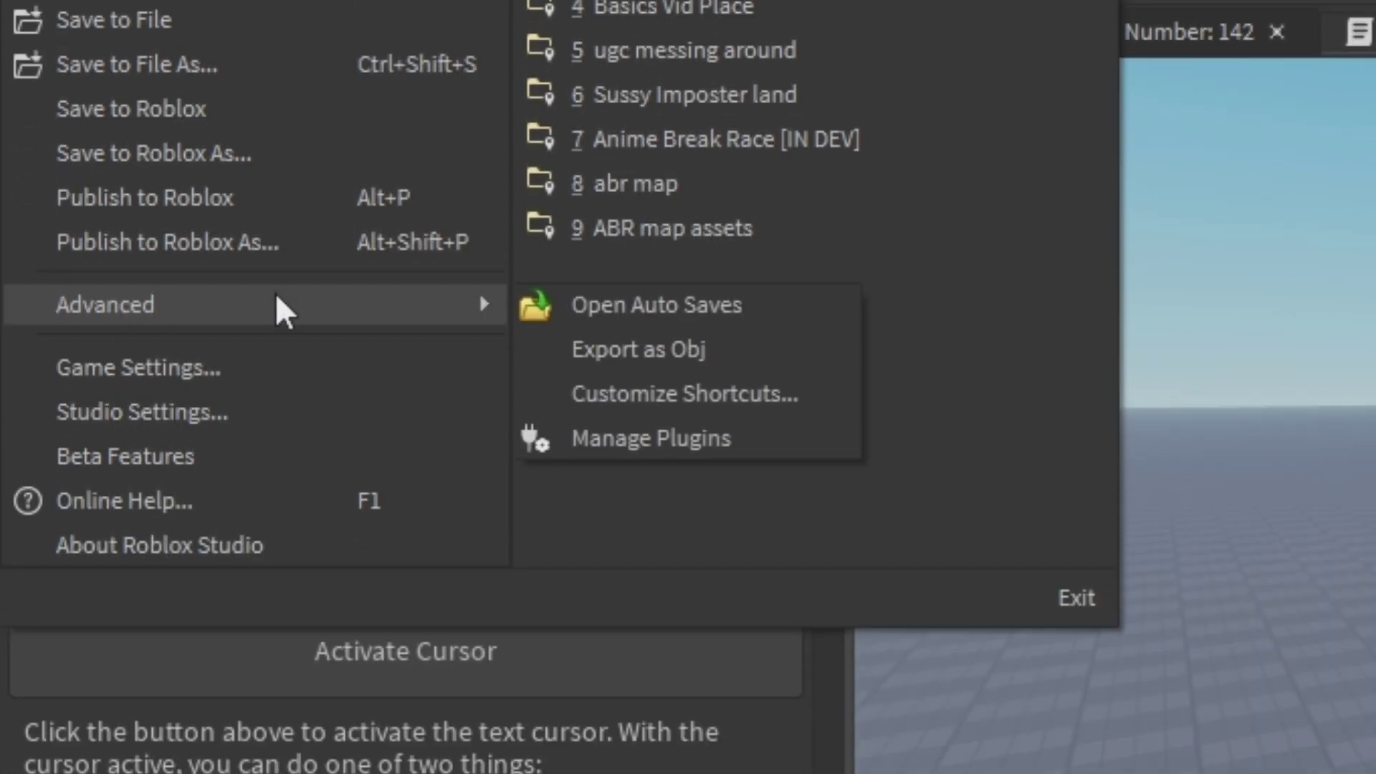
{"action": "mouse_move", "coordinate": [258, 271]}
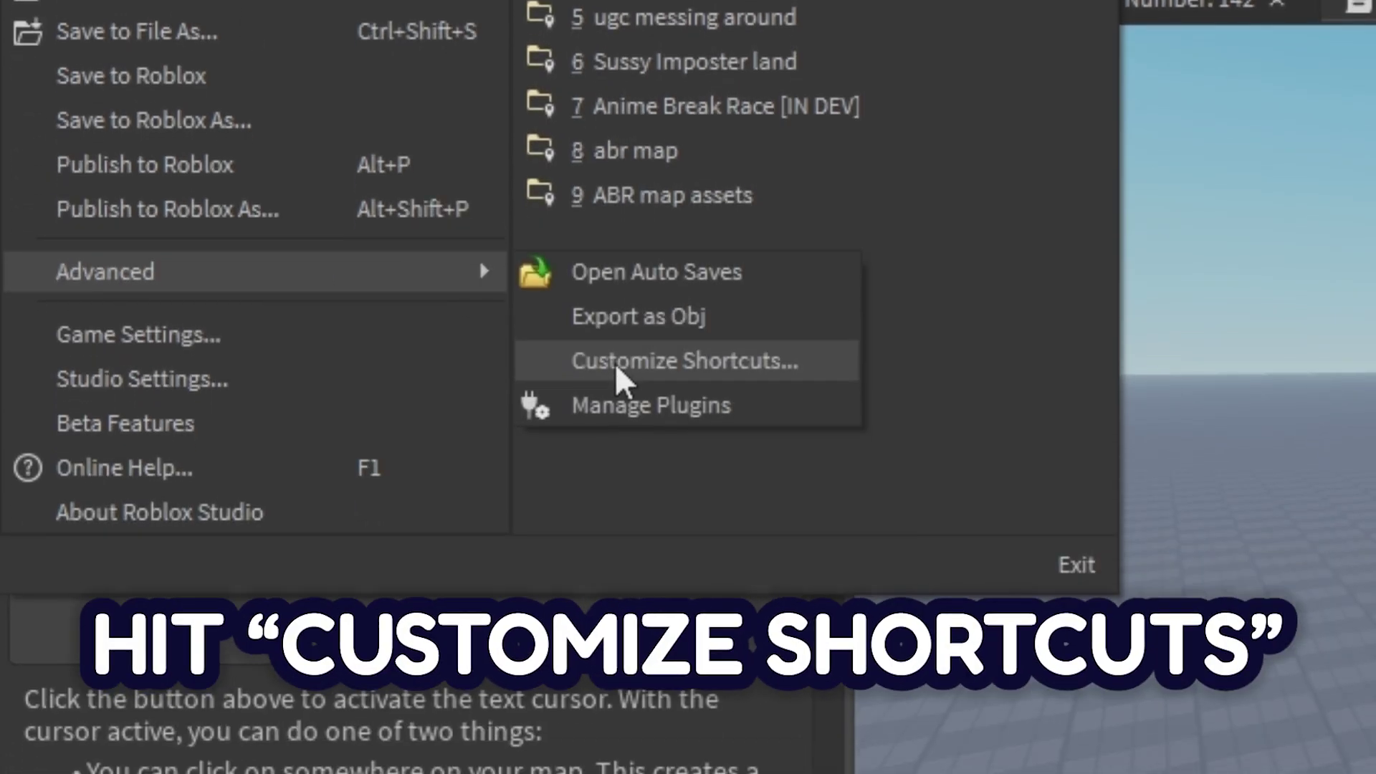
{"action": "left_click", "coordinate": [611, 360]}
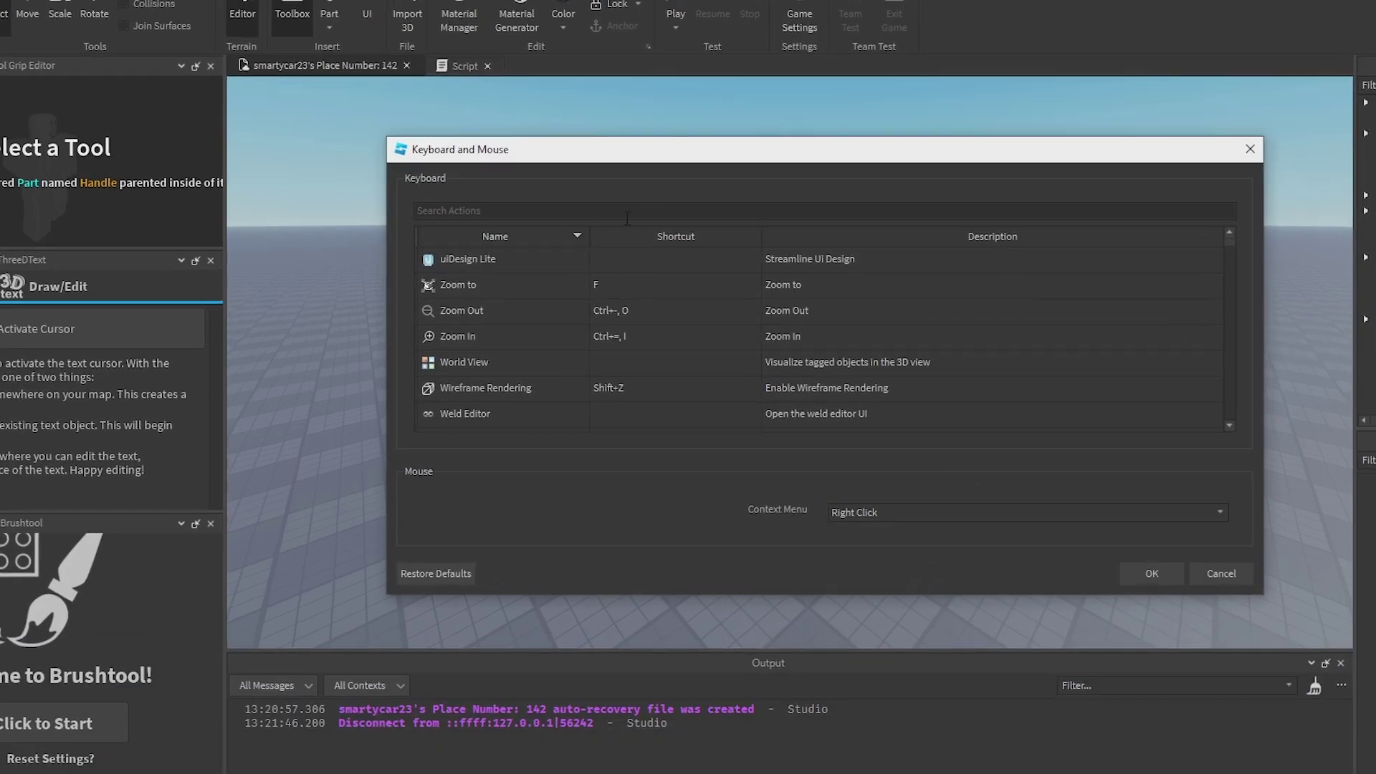
{"action": "scroll", "coordinate": [725, 297], "scroll_direction": "down", "scroll_amount": 5}
{"action": "scroll", "coordinate": [714, 312], "scroll_direction": "down", "scroll_amount": 5}
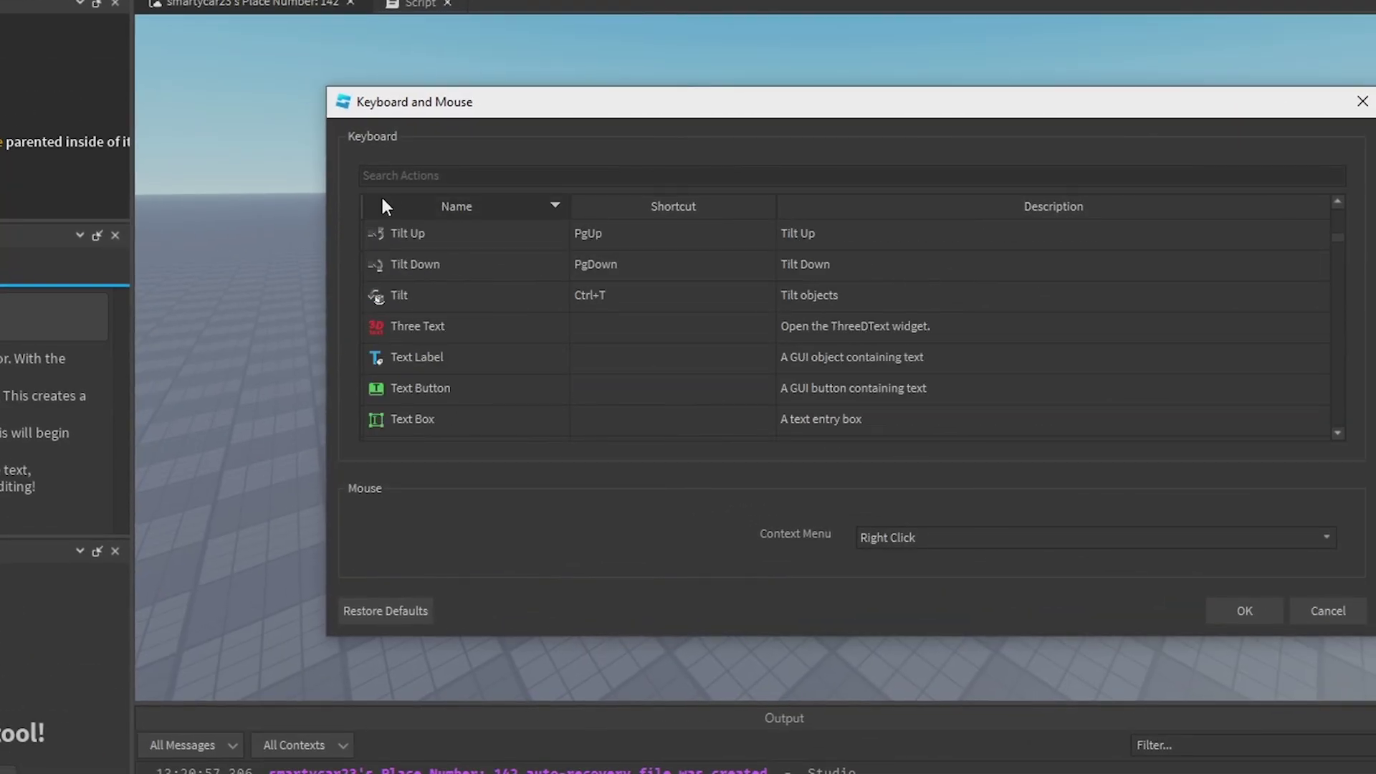
Step: Search 'select chil', bind Select Children to Shift+T, then clear the search
{"action": "left_click", "coordinate": [404, 175]}
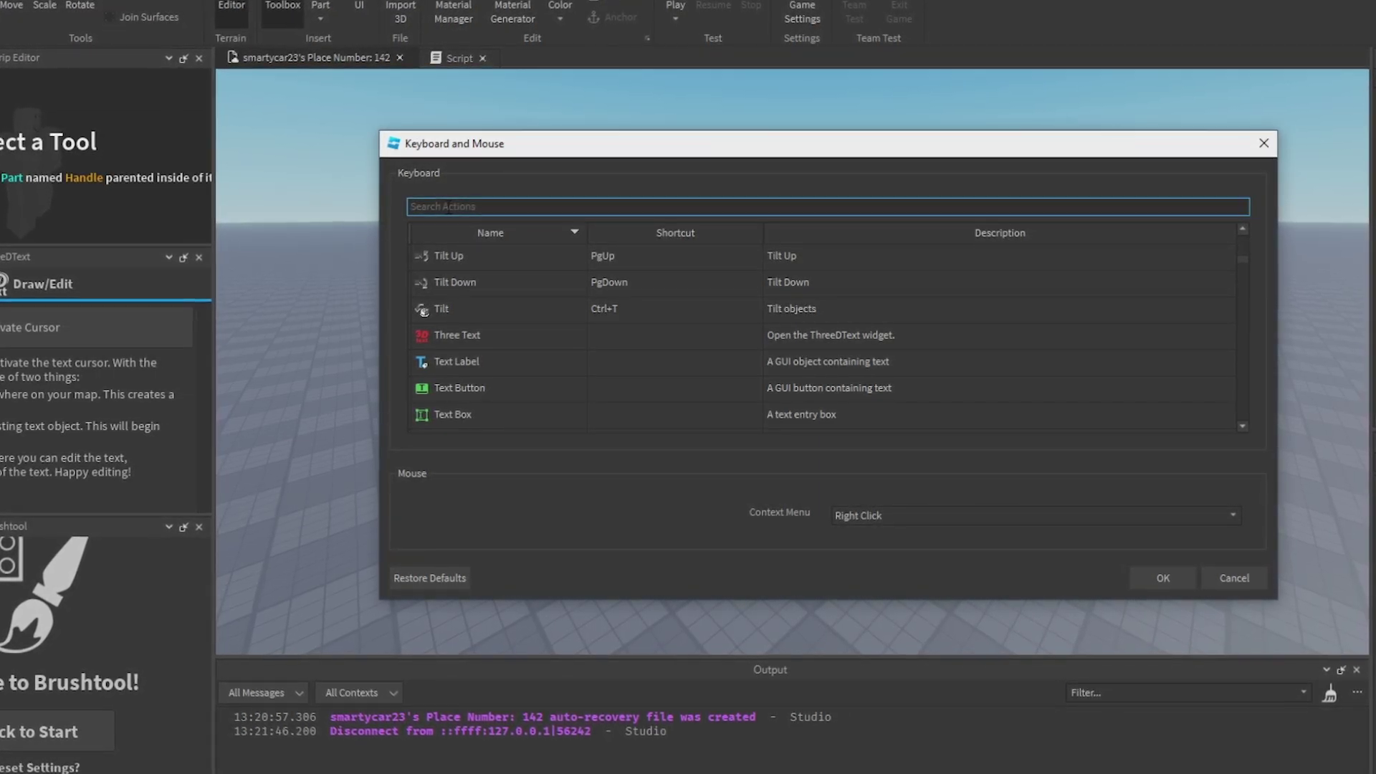
{"action": "type", "text": "sel"}
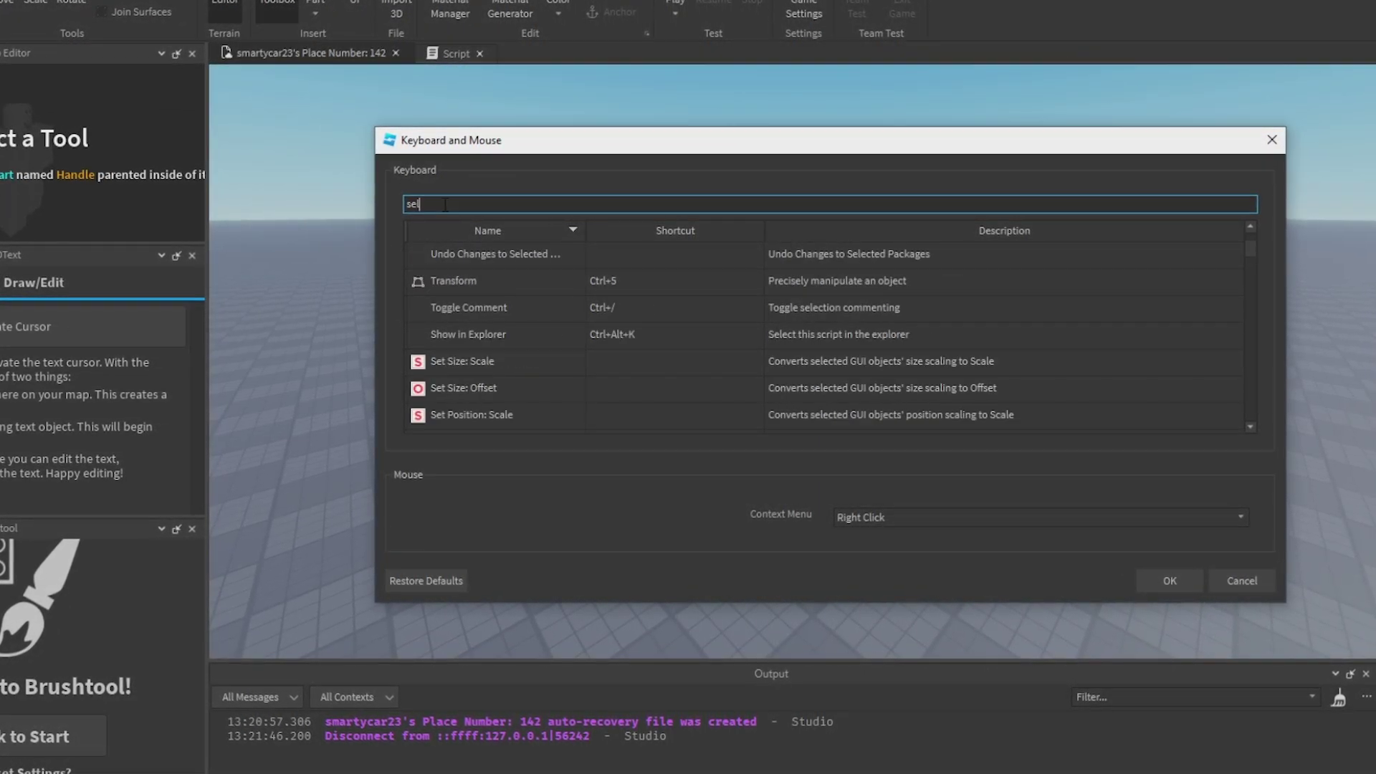
{"action": "type", "text": "ect chil"}
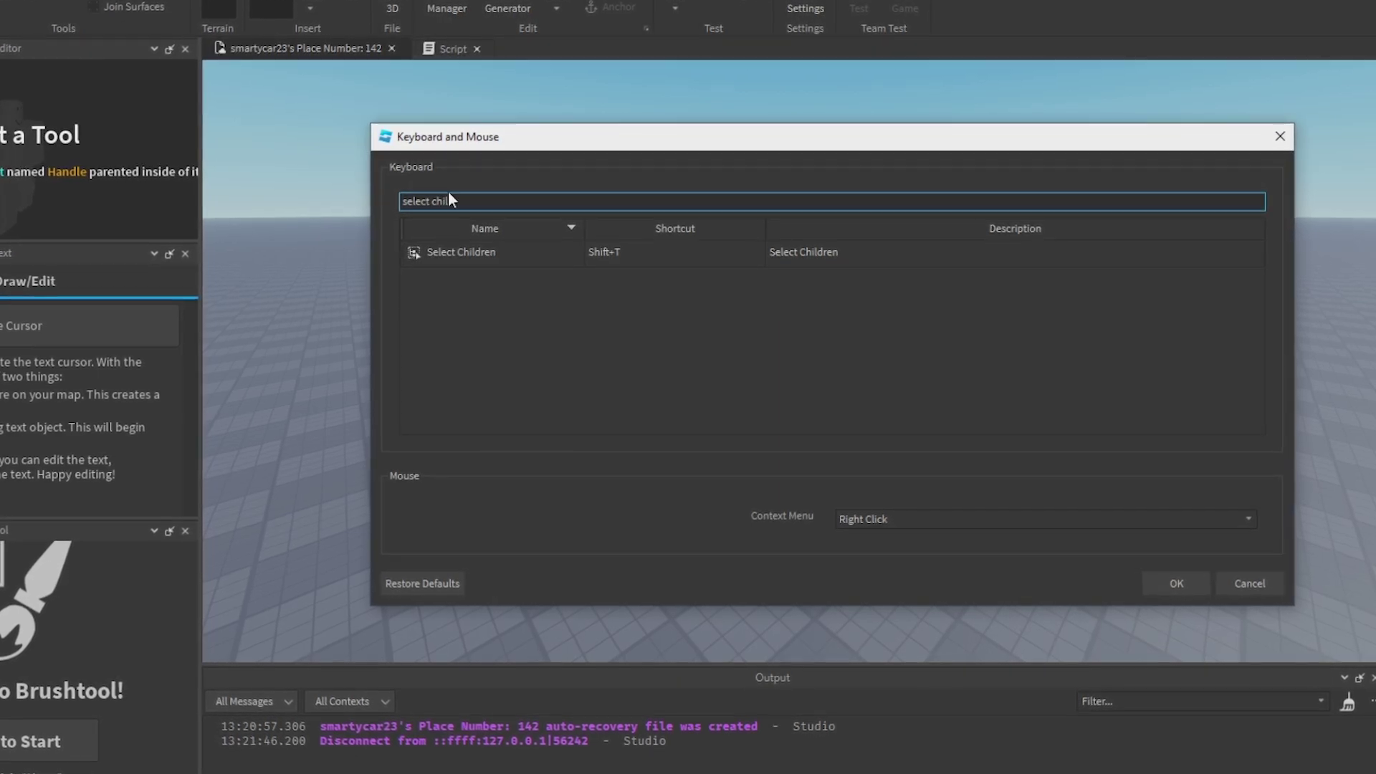
{"action": "double_click", "coordinate": [602, 252]}
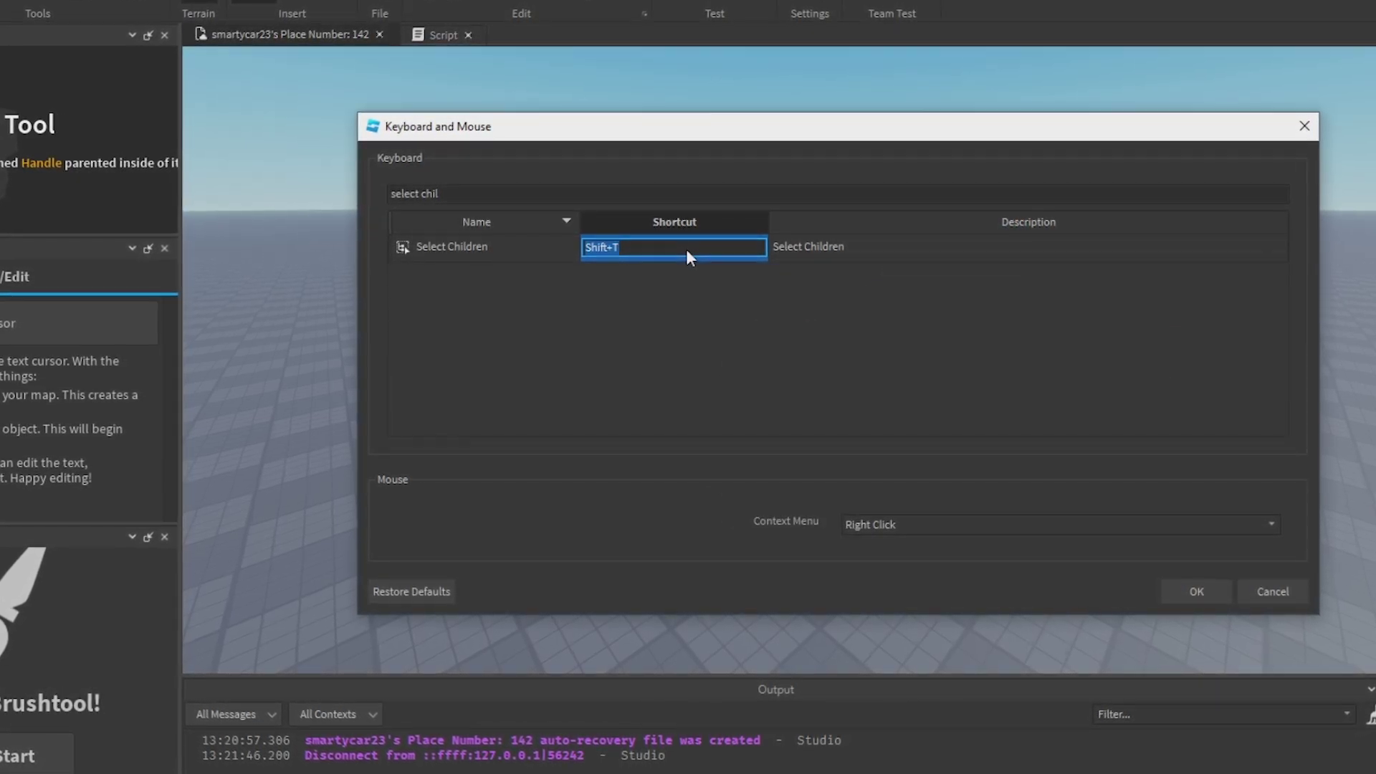
{"action": "left_click", "coordinate": [537, 188]}
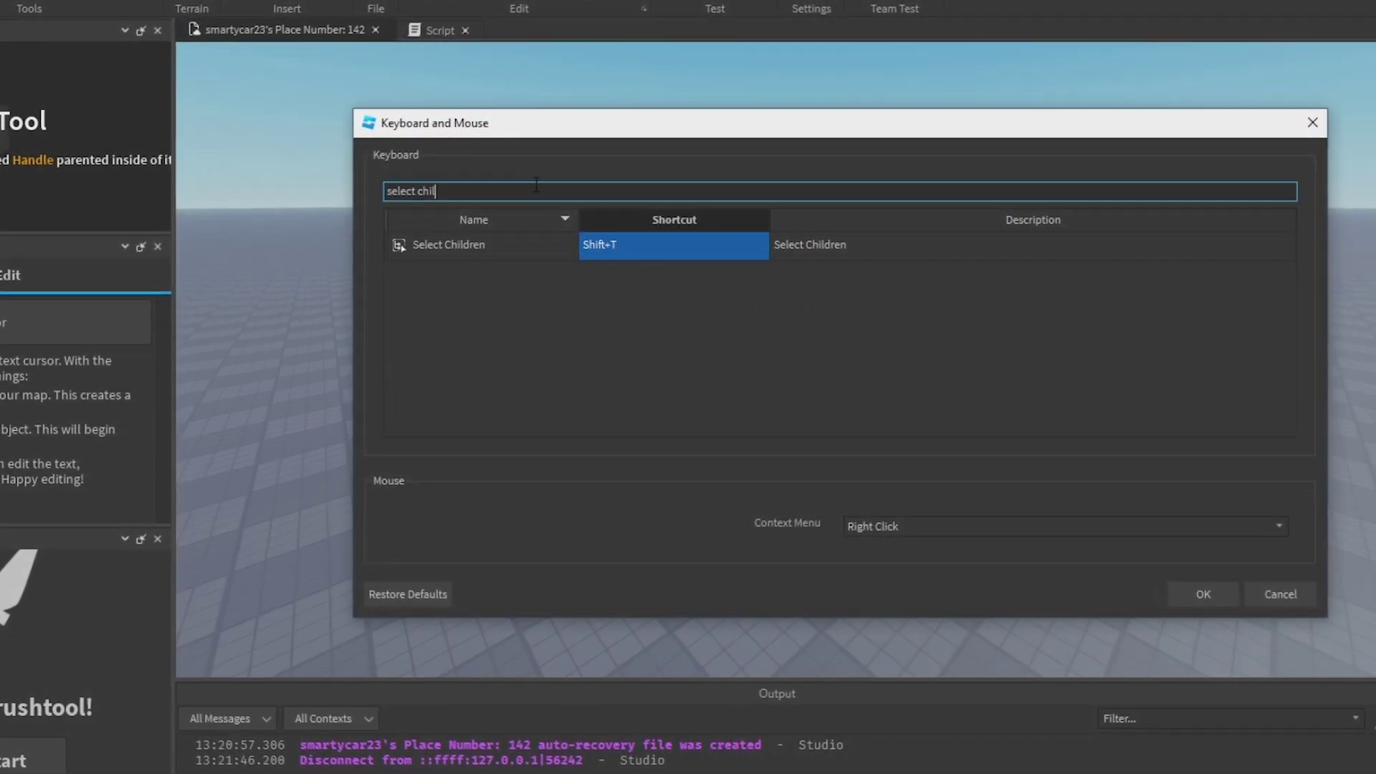
{"action": "key", "text": "ctrl+a"}
{"action": "key", "text": "BackSpace"}
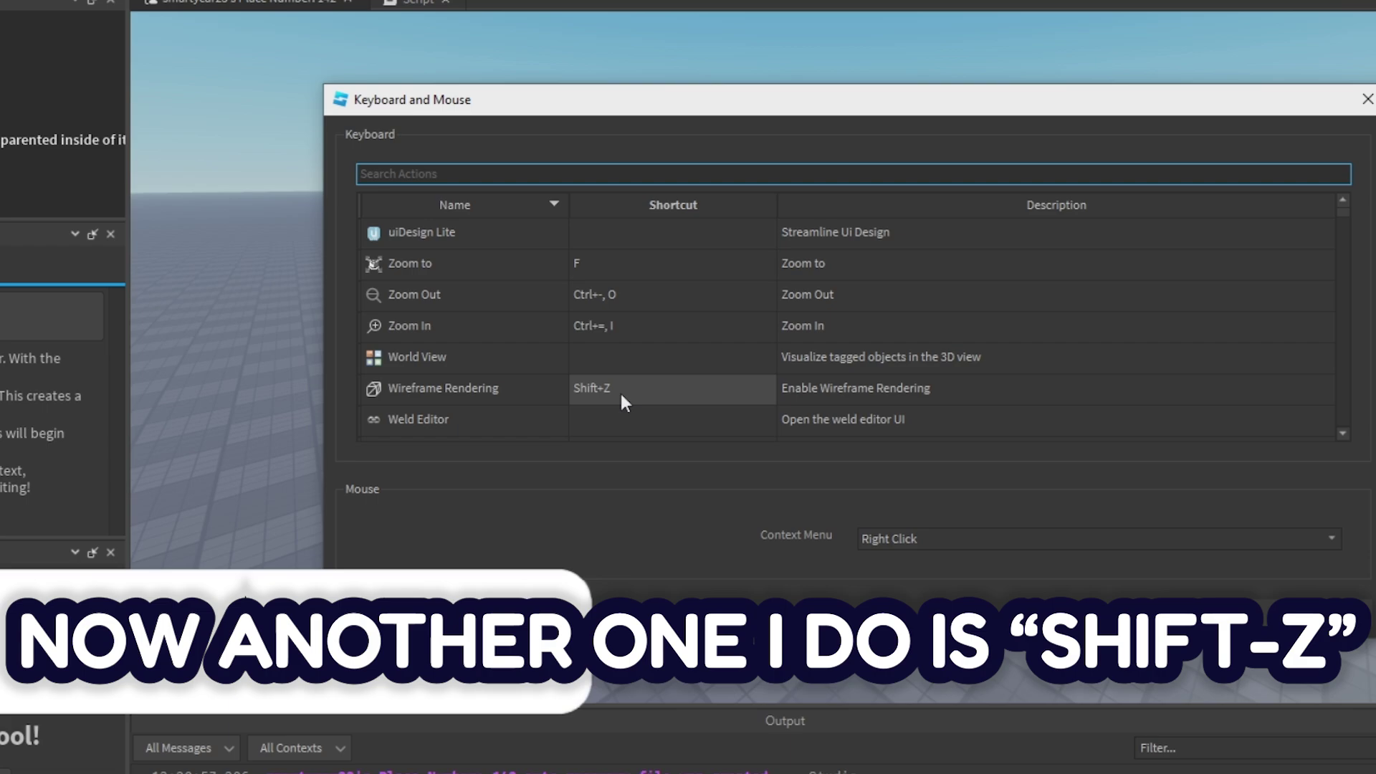
Step: Re-enter Shift+Z as the Wireframe Rendering shortcut
{"action": "double_click", "coordinate": [592, 396]}
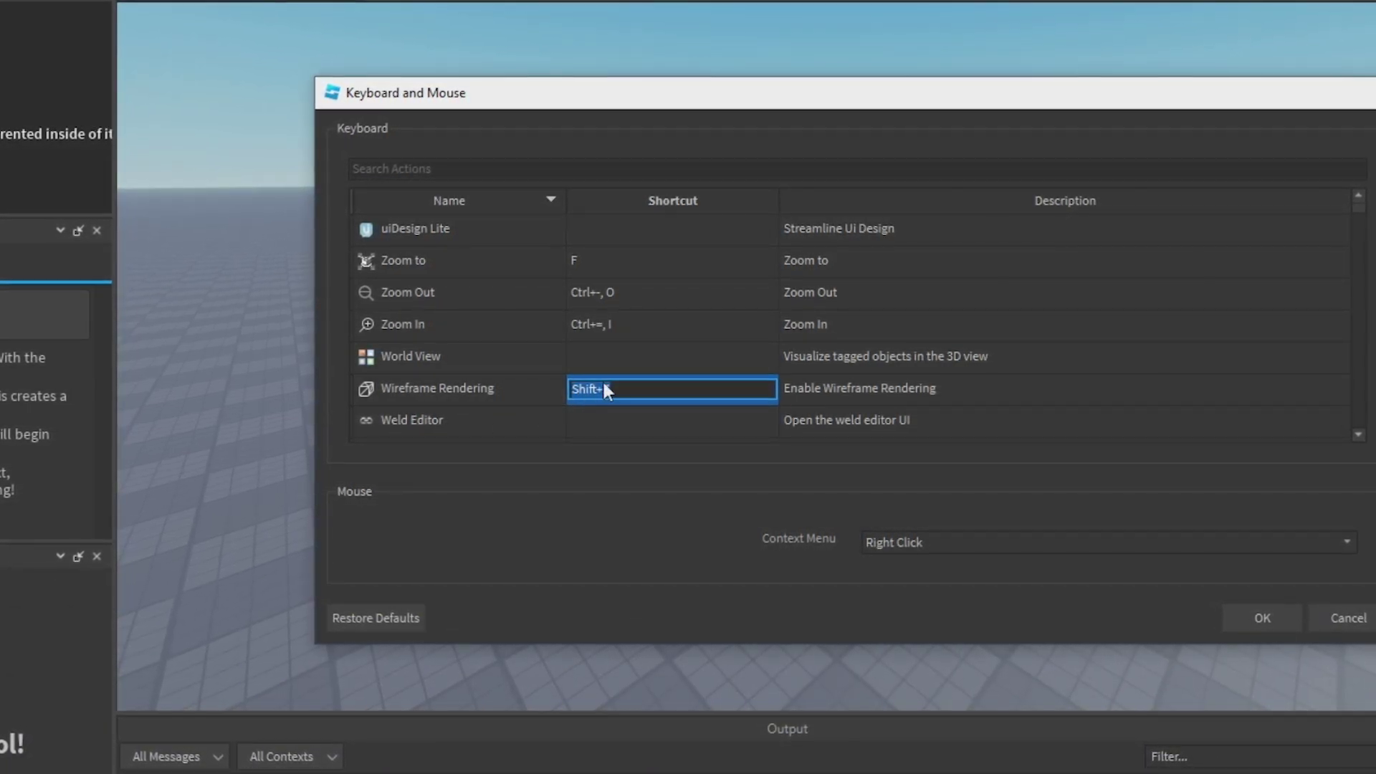
{"action": "double_click", "coordinate": [591, 389]}
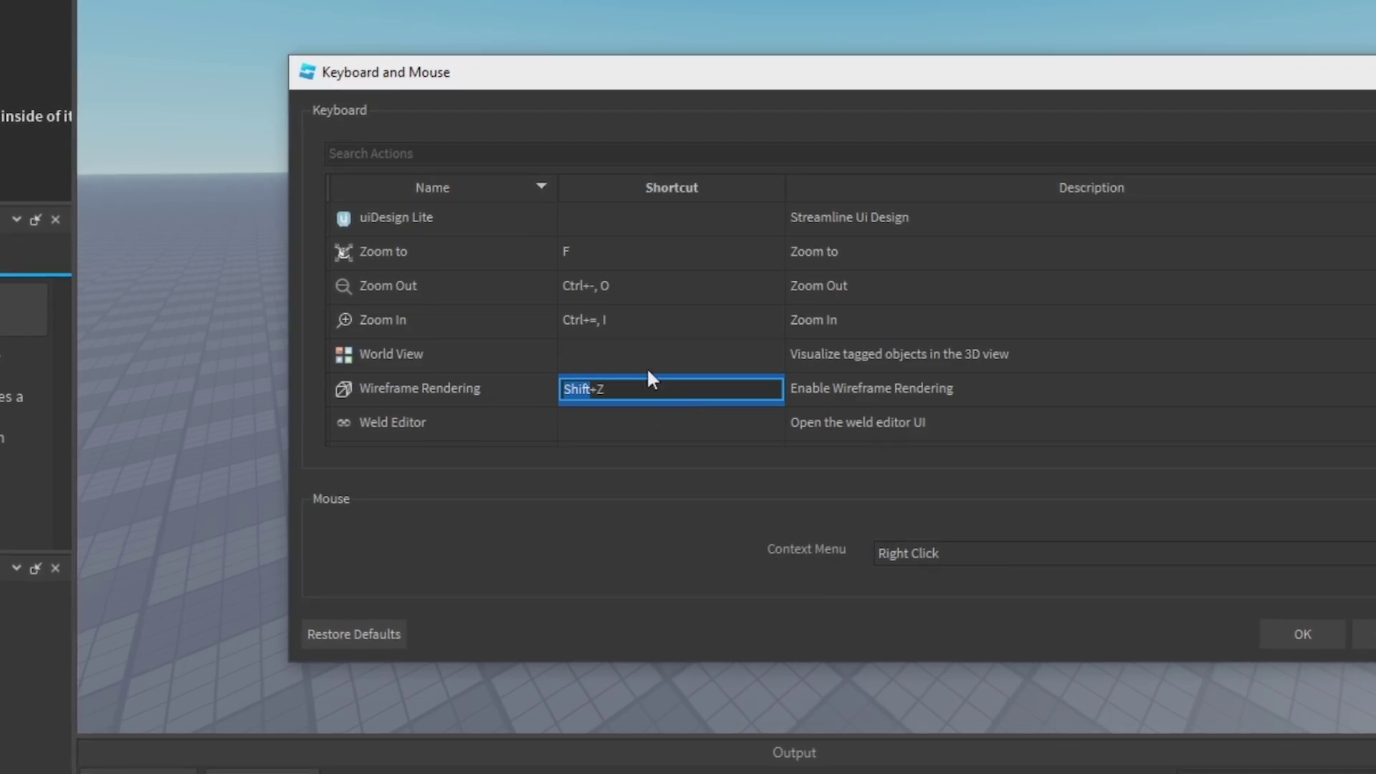
{"action": "scroll", "coordinate": [645, 355], "scroll_direction": "down", "scroll_amount": 2}
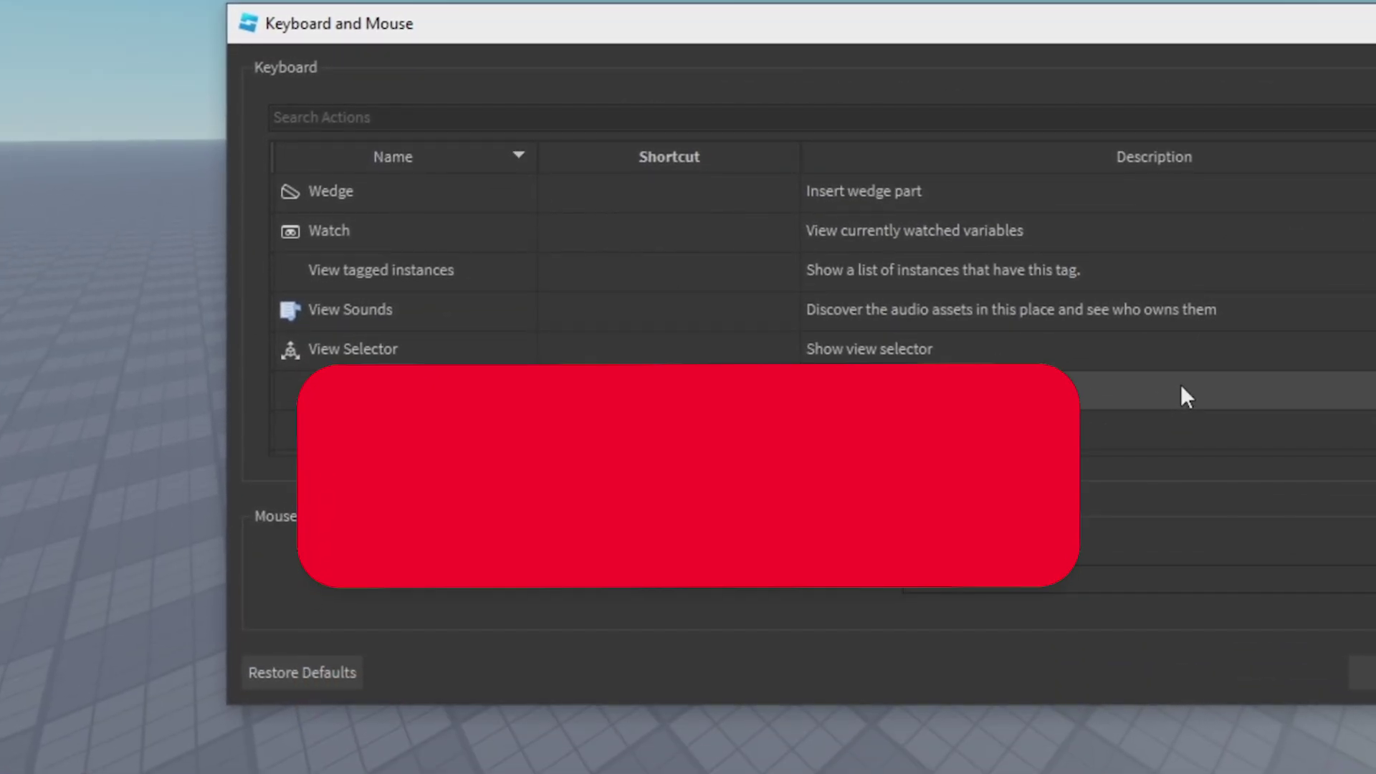